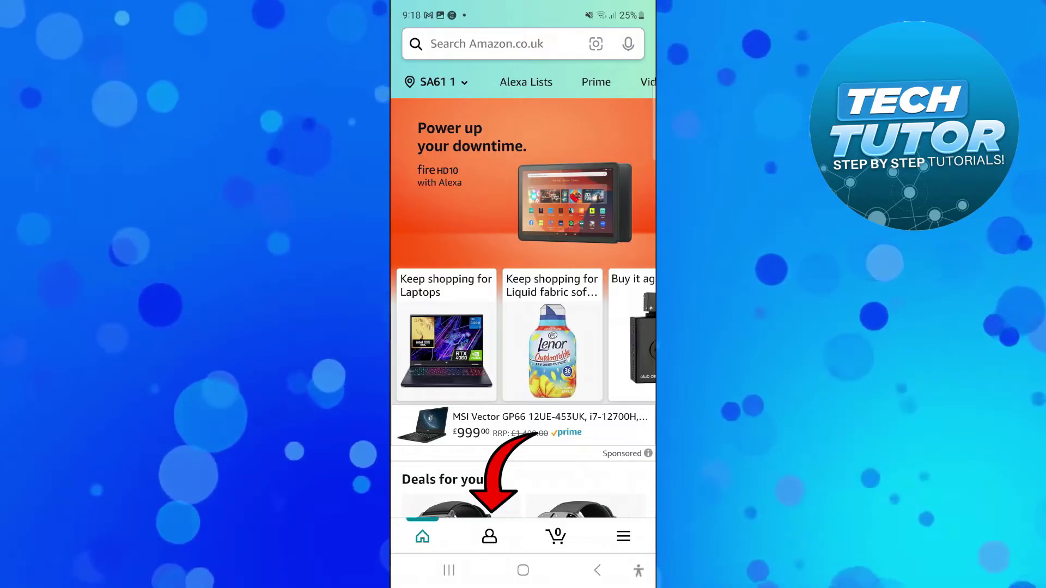
Open the Amazon account page from the profile icon in the bottom bar.
left_click(489, 535)
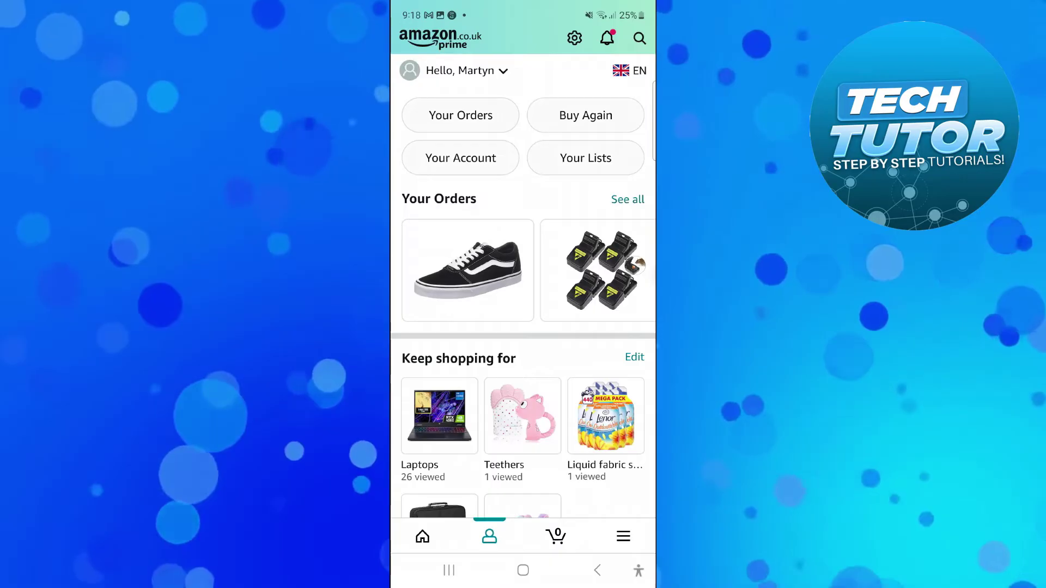
Open the EN flag settings to pick Australia and AUD Australian Dollar.
left_click(629, 71)
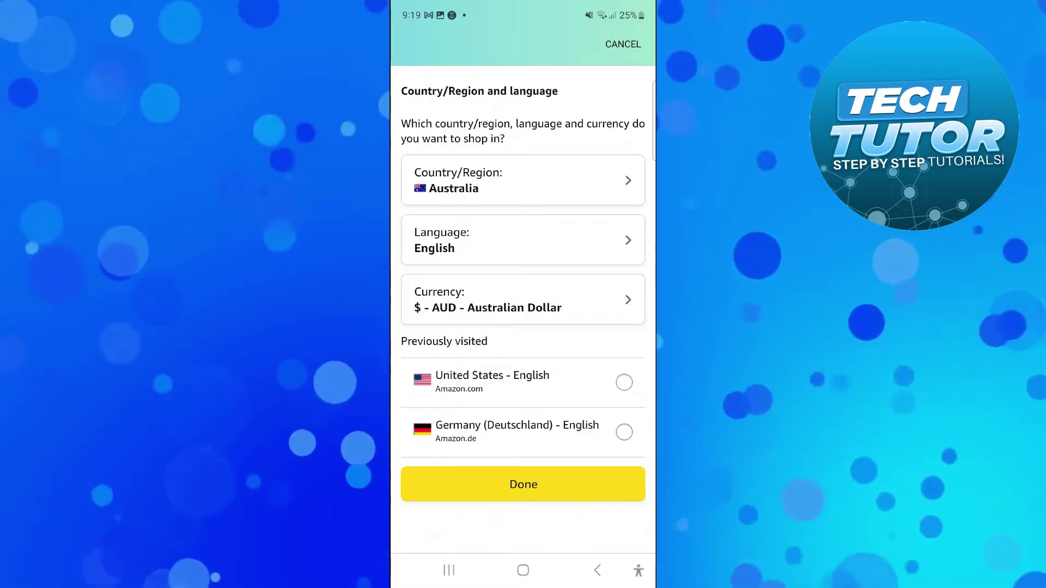
Confirm the Australia, English and AUD settings with Done and let the app reload.
left_click(523, 484)
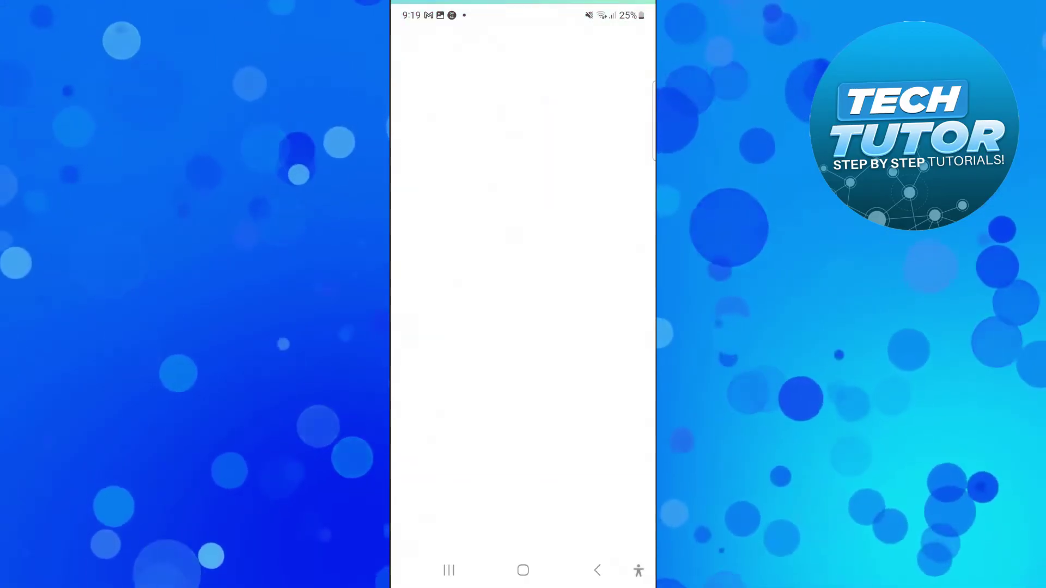